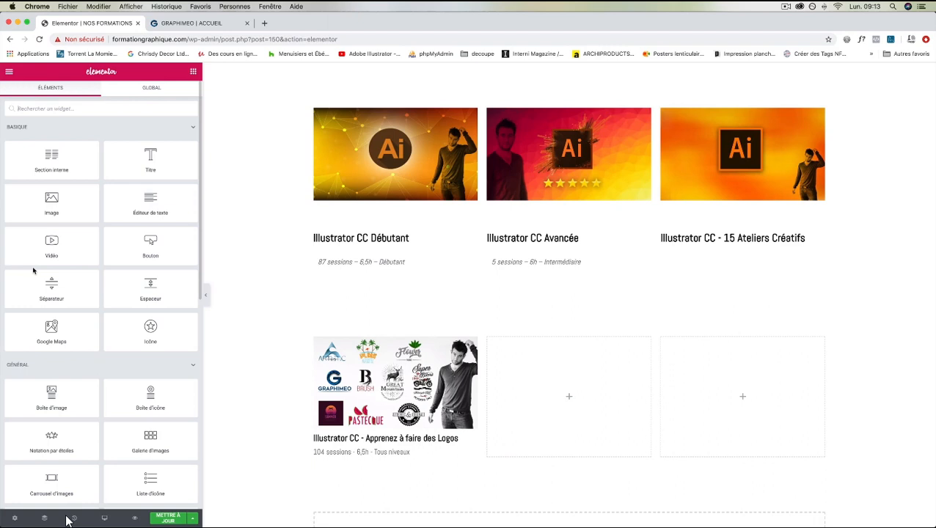
Add an image box widget to the empty middle column beside the "Apprenez à faire des Logos" course
left_click_drag(51, 396, 568, 385)
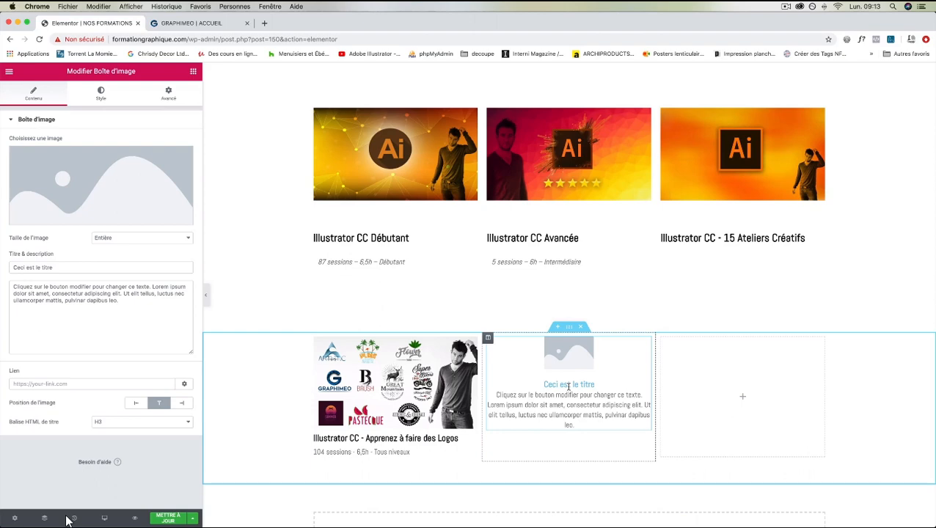
left_click(191, 23)
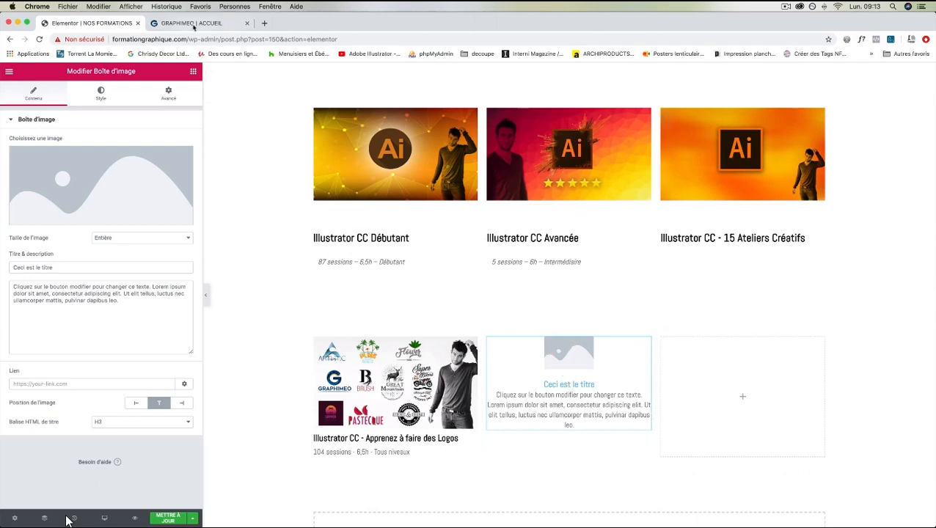
left_click(73, 23)
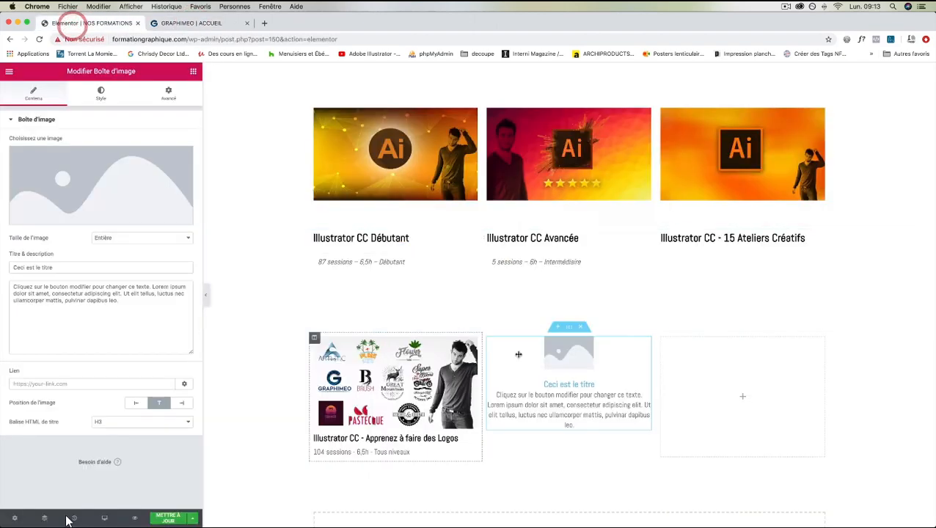
Insert AI-teespring.jpg from the media library into the image box, with alternative text "Illustrator - Creation de t-shirt"
left_click(84, 220)
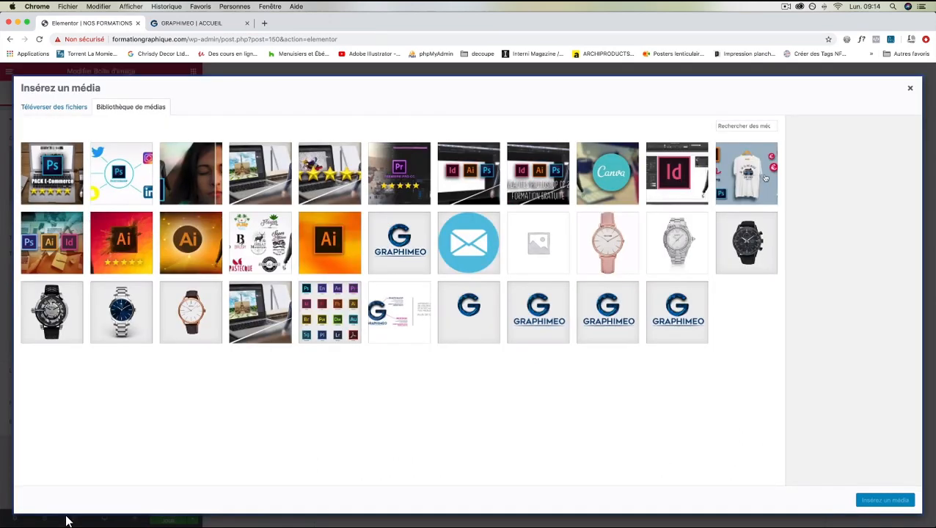
left_click(748, 189)
left_click(865, 205)
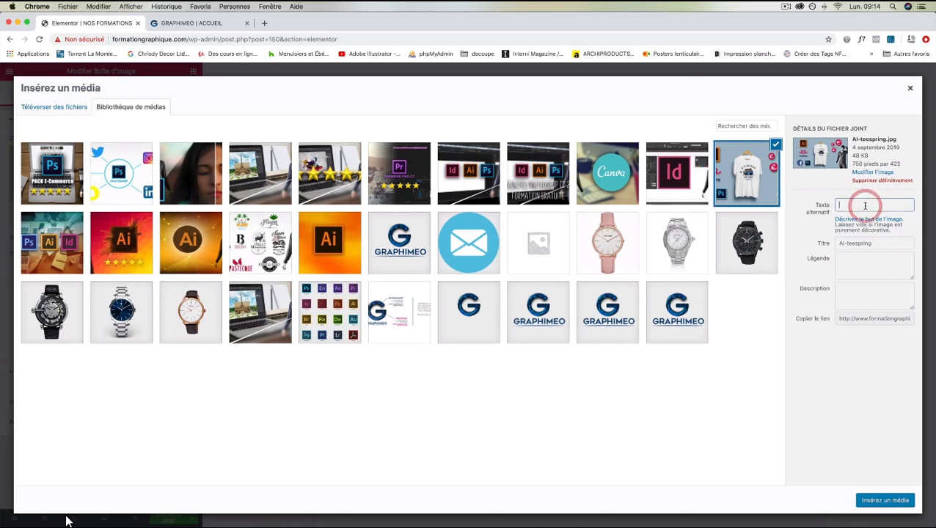
type("Illustrator ")
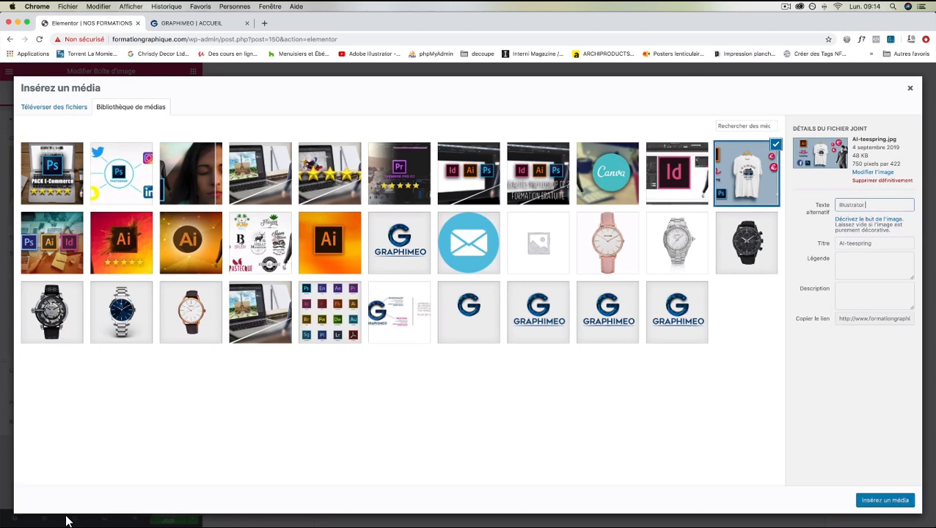
type("- Creation de l")
type("-shirt")
left_click(875, 502)
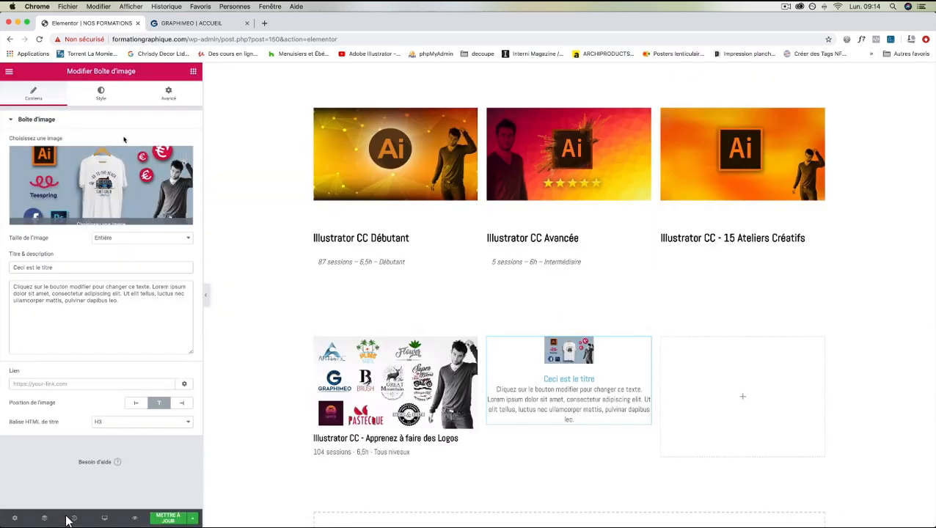
Set the t-shirt image's width to 100% and its spacing to 0
left_click(99, 94)
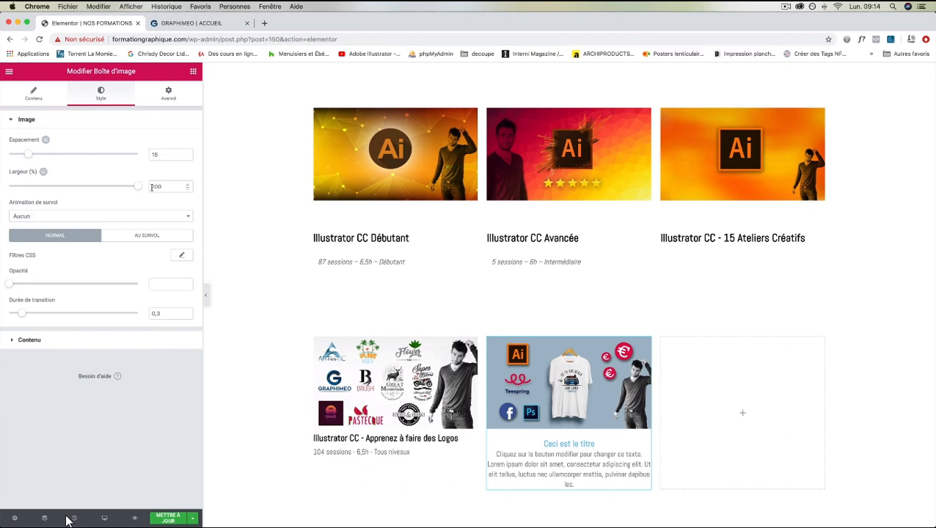
left_click_drag(28, 154, 3, 154)
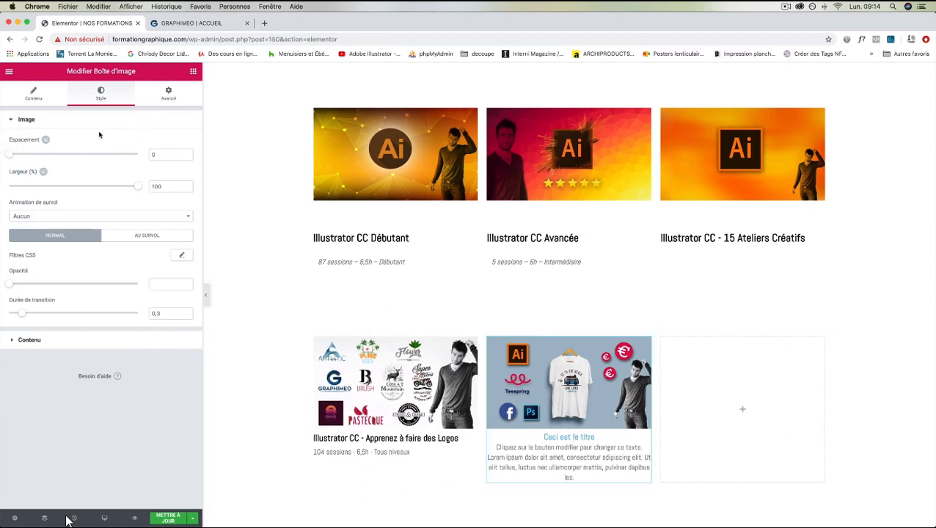
Replace the image box title with "Illustrator CC - Création de t-shirt"
left_click(20, 94)
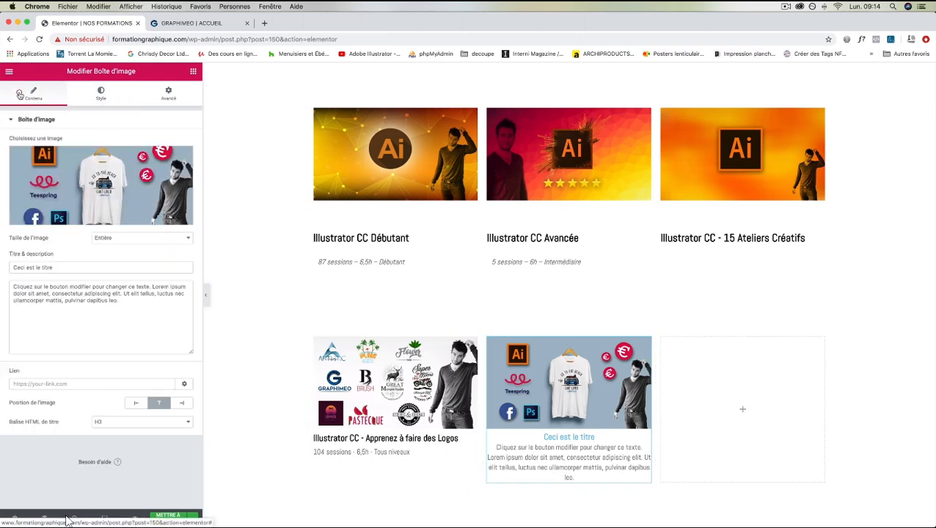
left_click_drag(54, 265, 3, 265)
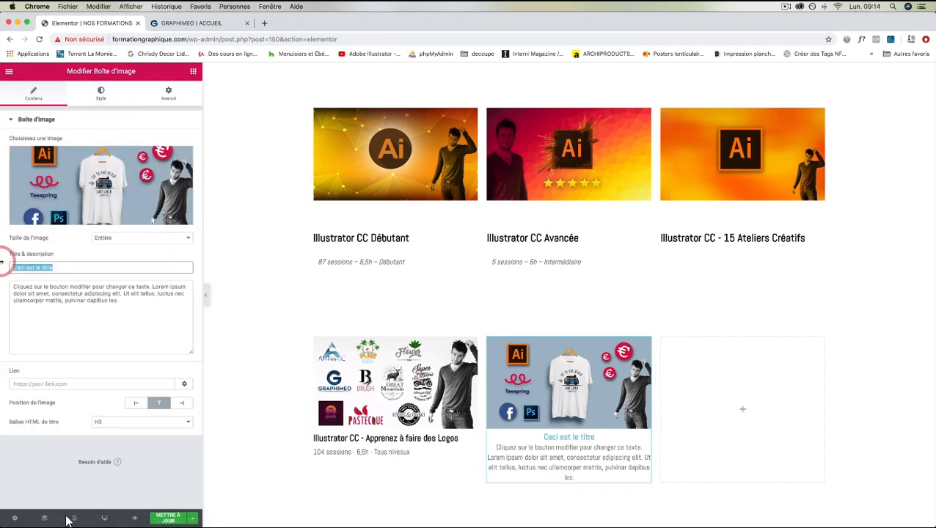
type("Illustrator")
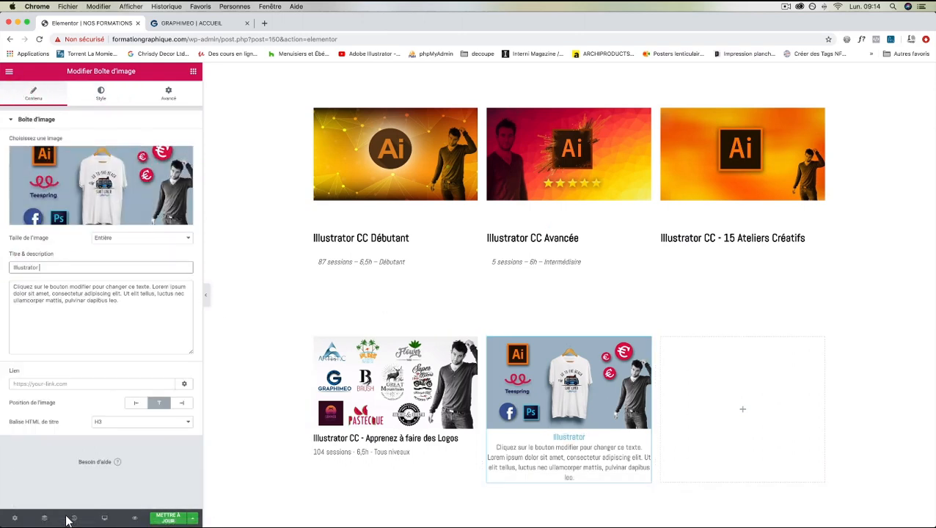
type(" CC - Cré")
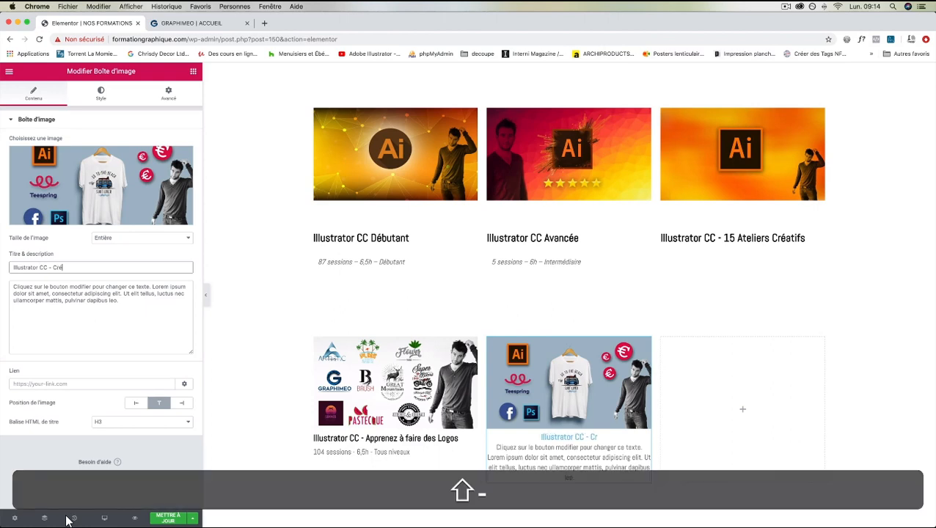
type("ation de t-")
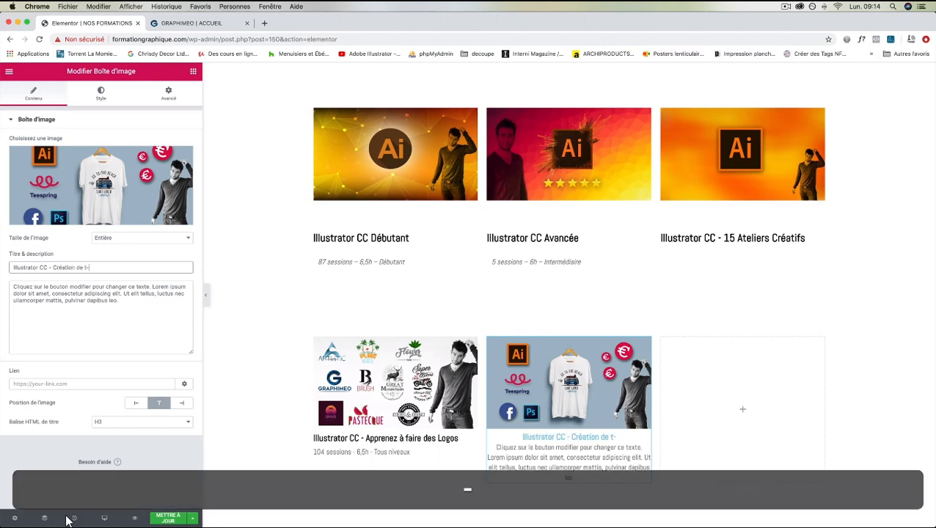
type("shirt")
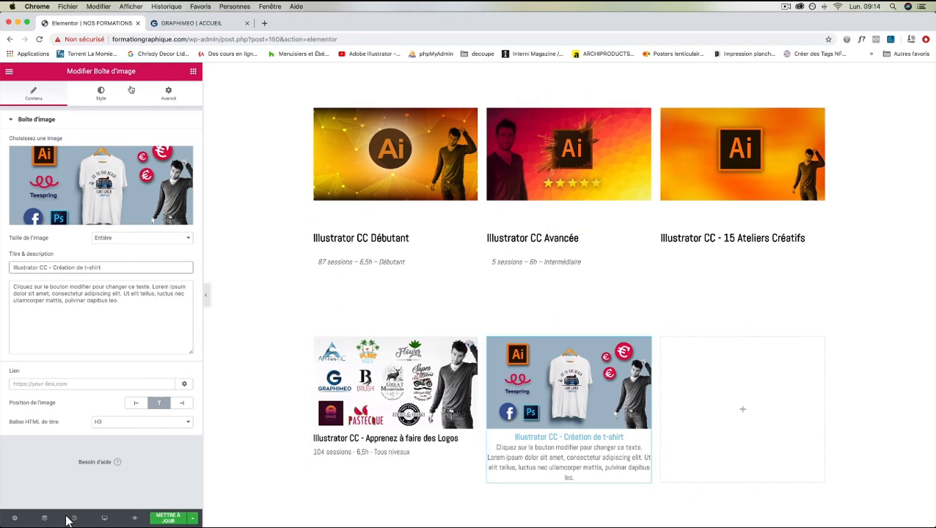
Align the image box content to the left with vertical alignment Haut, and set the title spacing to 0
left_click(101, 93)
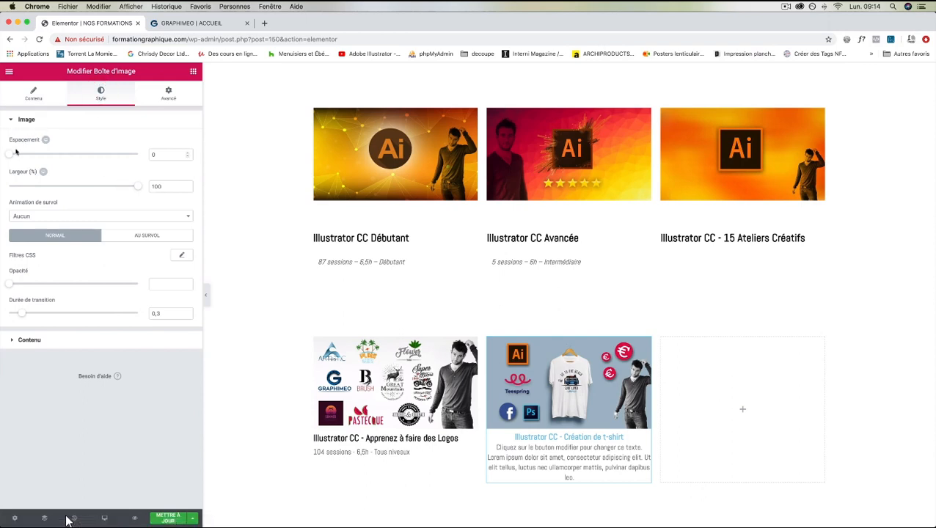
left_click(12, 343)
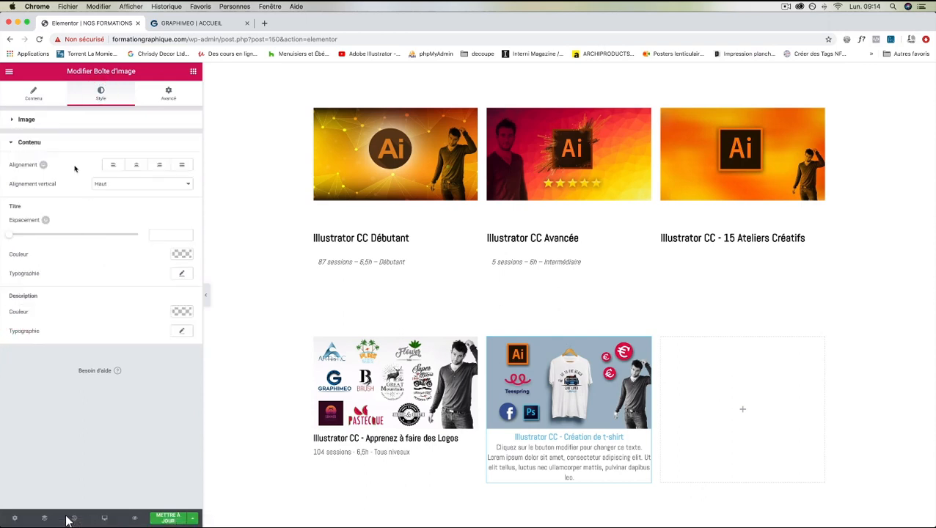
left_click(115, 166)
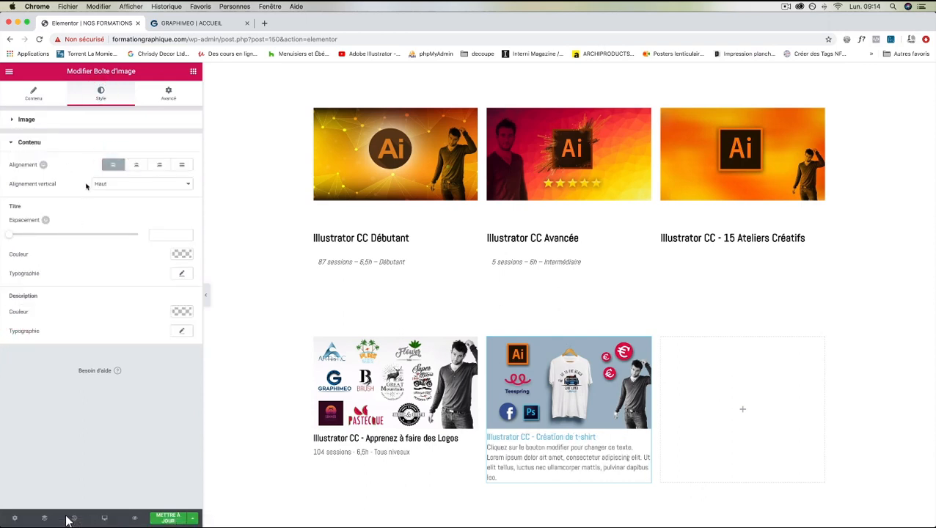
left_click(105, 184)
left_click(106, 191)
left_click(106, 183)
left_click(107, 176)
mouse_move(12, 235)
left_mouse_down()
mouse_move(22, 236)
mouse_move(2, 236)
left_mouse_up()
Colour the t-shirt course title black (#000000) and set its font size to 20
left_click(182, 254)
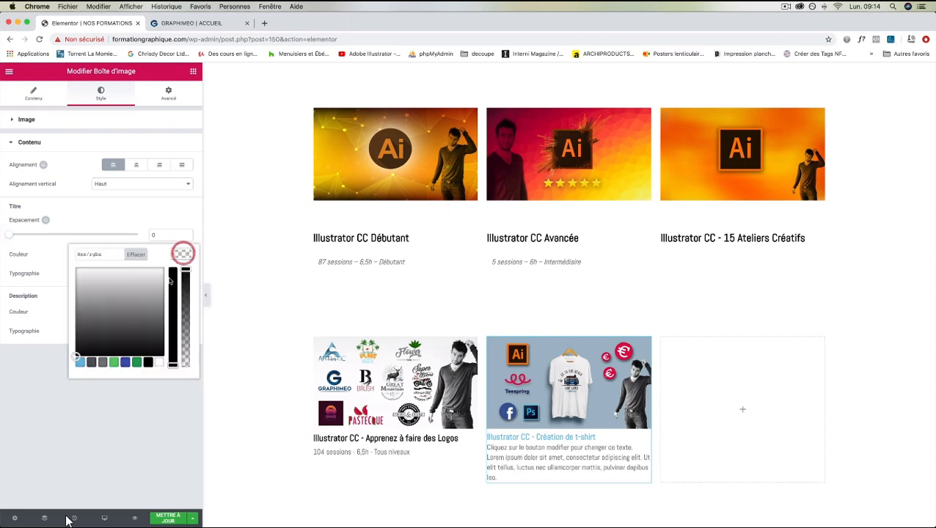
left_click(147, 362)
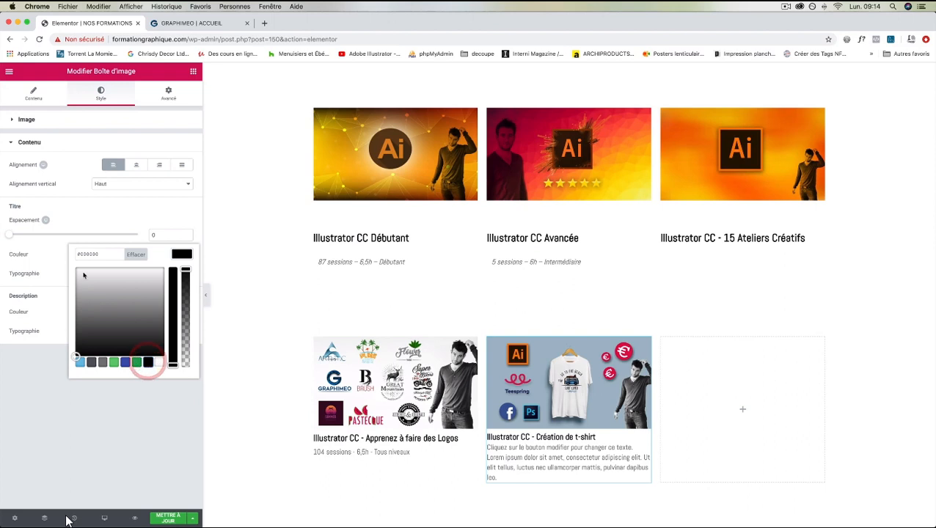
left_click(79, 204)
left_click(182, 273)
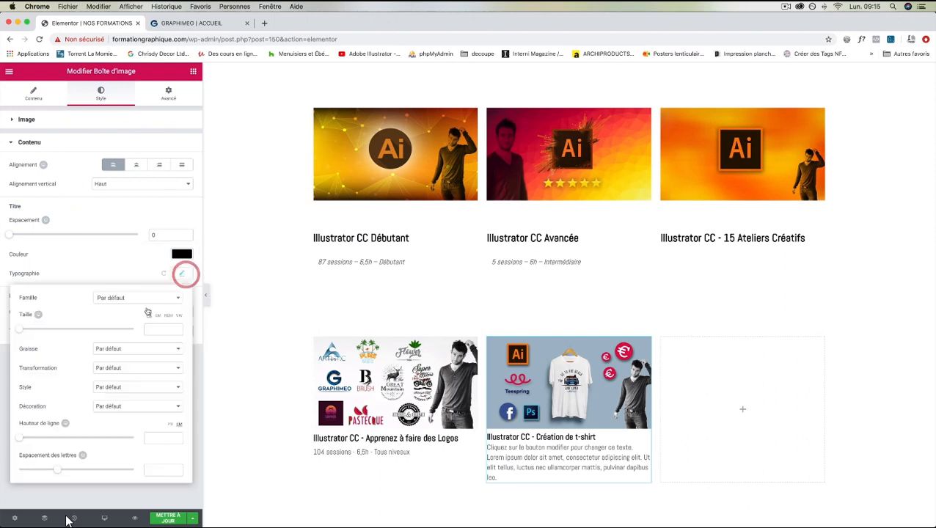
left_click(150, 327)
type("20")
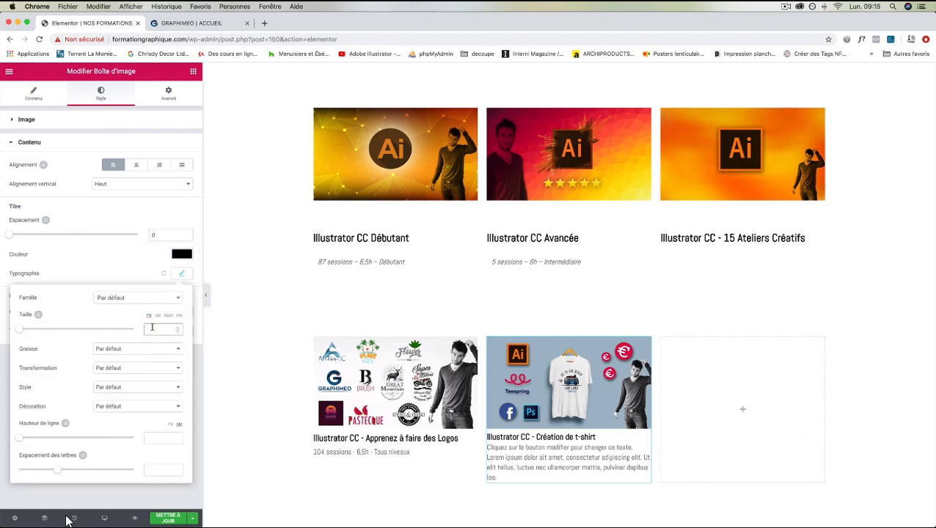
key("Return")
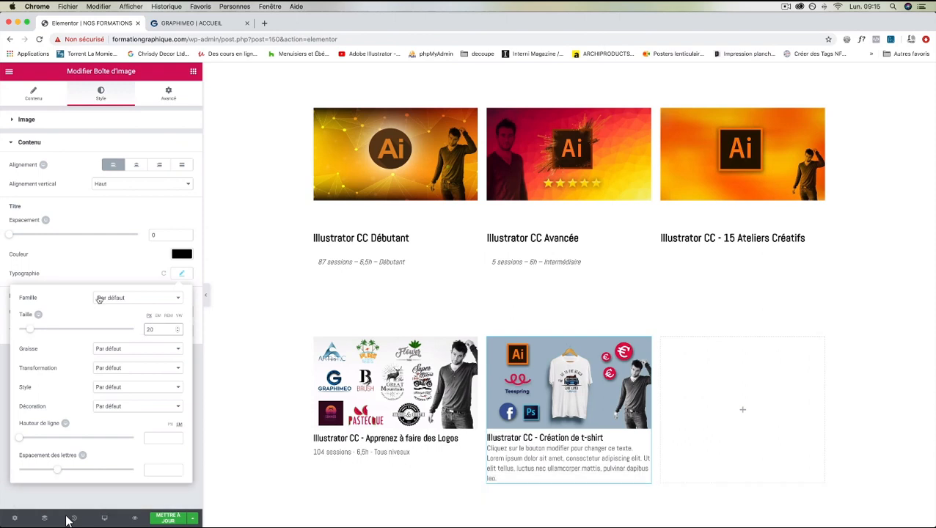
Consult the course listing on the GRAPHIMEO reference site and delete the t-shirt image box's placeholder description
left_click(33, 93)
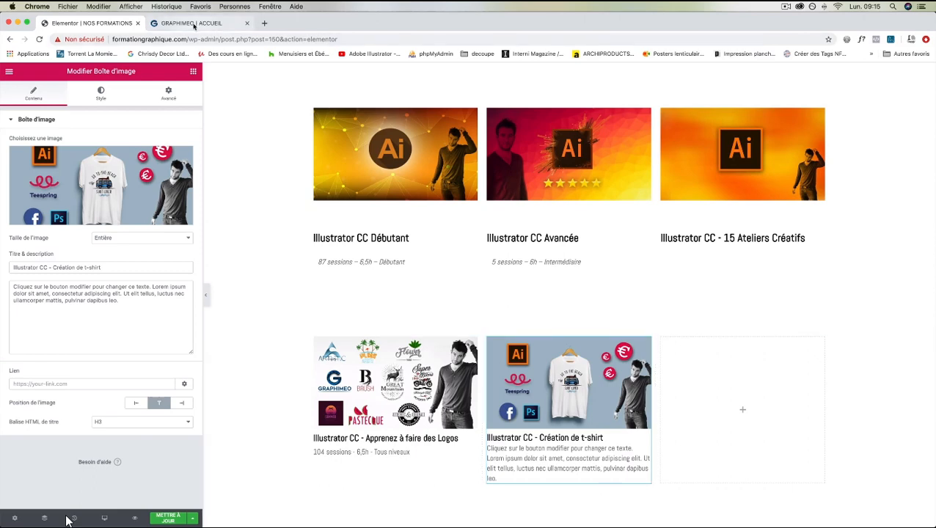
left_click(192, 24)
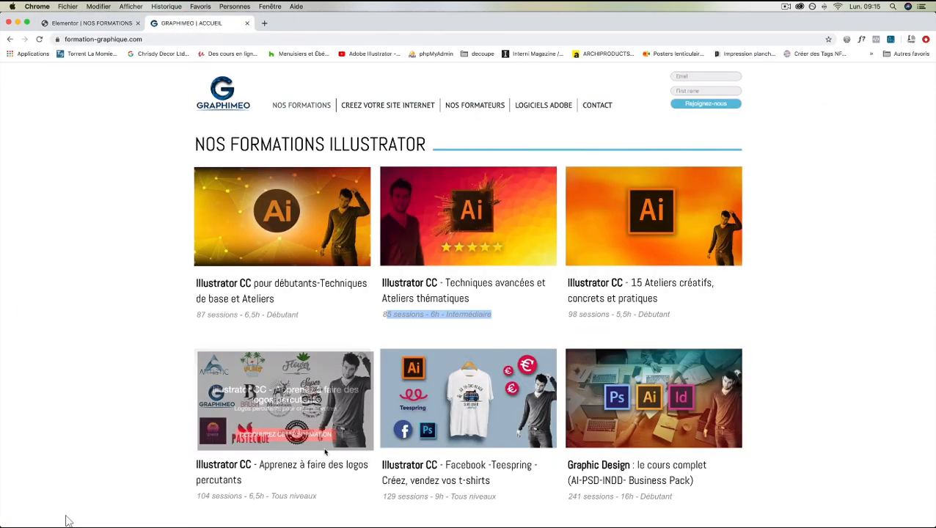
left_click(91, 24)
left_click(496, 480)
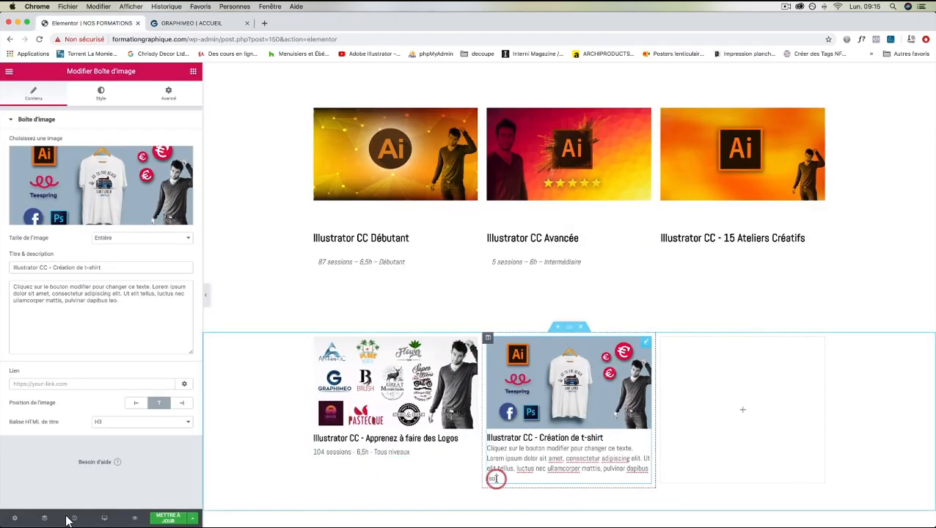
left_click_drag(127, 300, 0, 290)
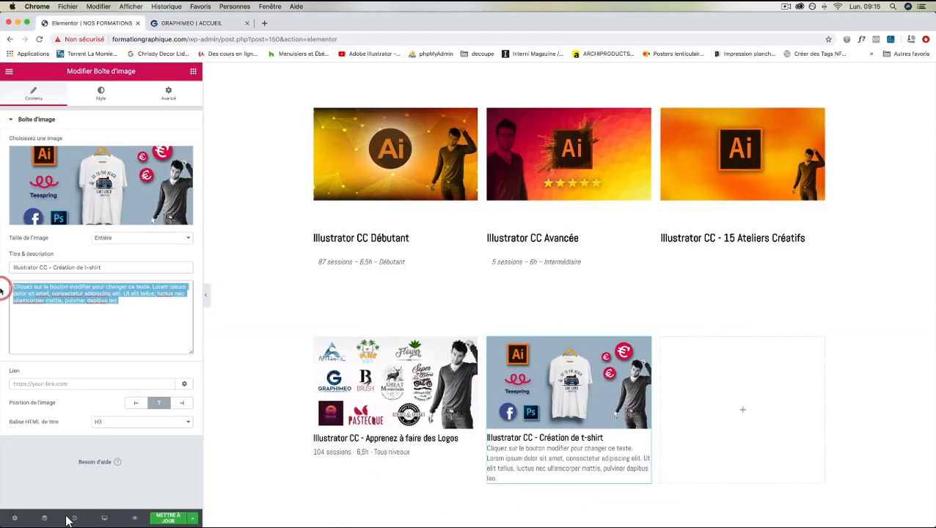
key("BackSpace")
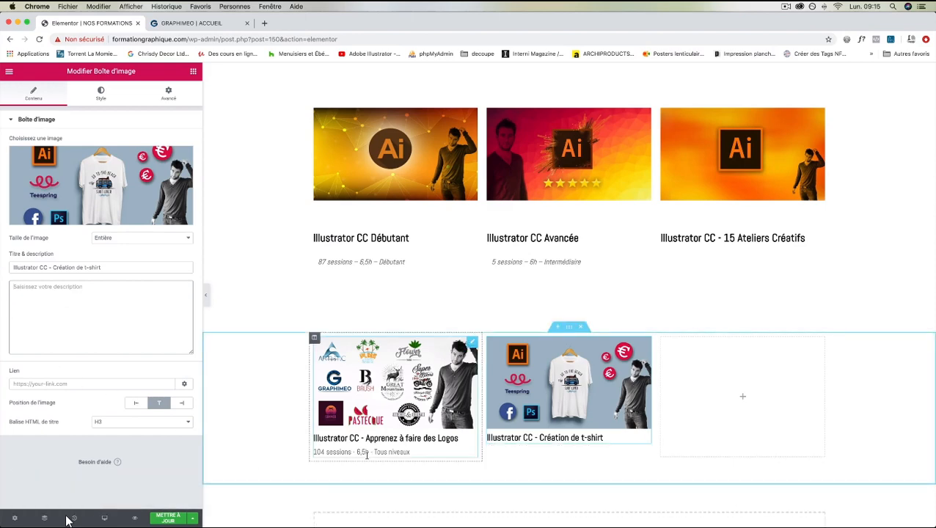
left_click(192, 71)
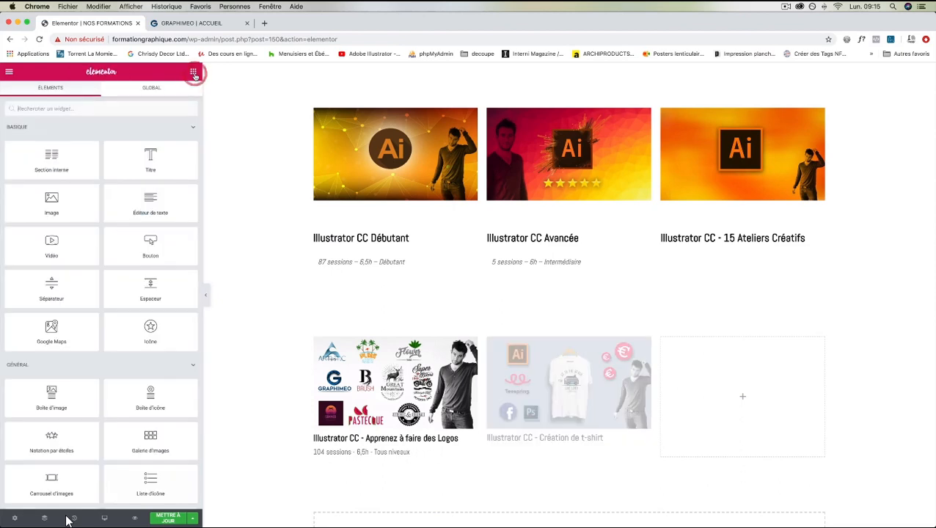
scroll(70, 172, "down", 1)
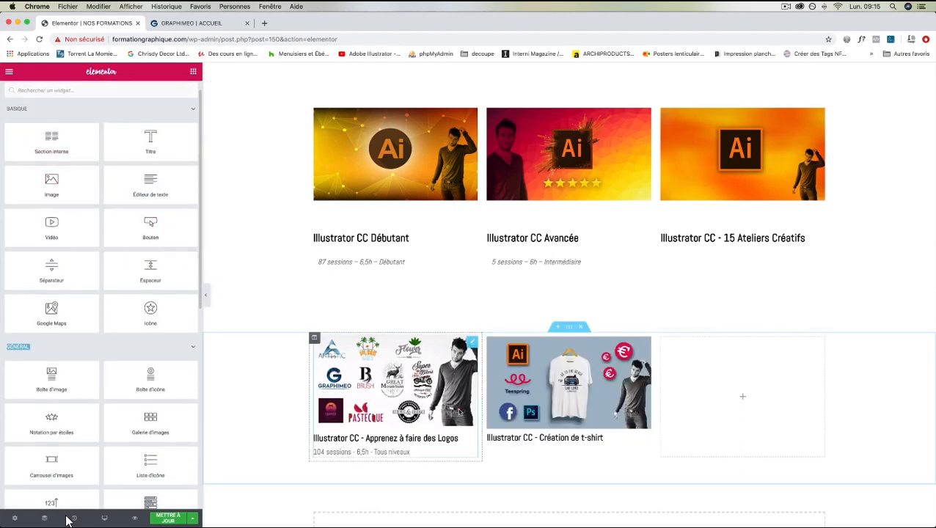
left_click_drag(51, 139, 538, 450)
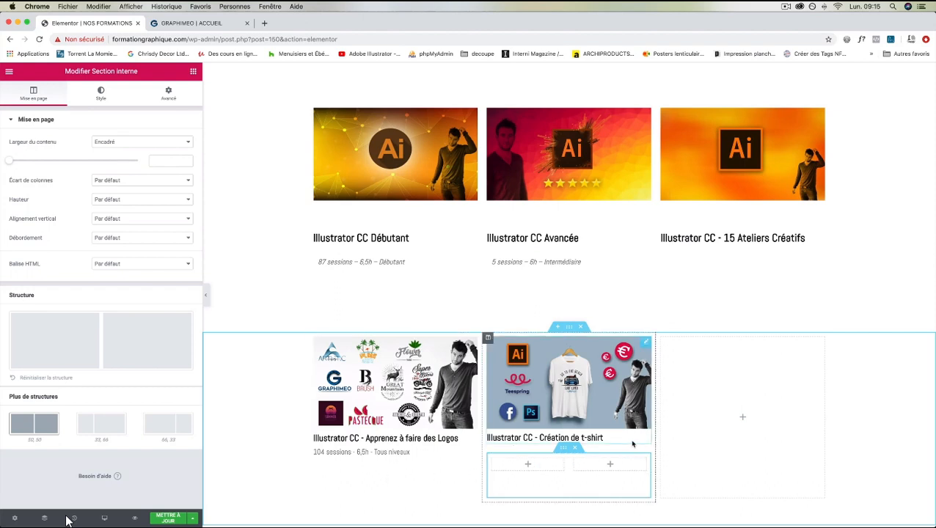
left_click(574, 447)
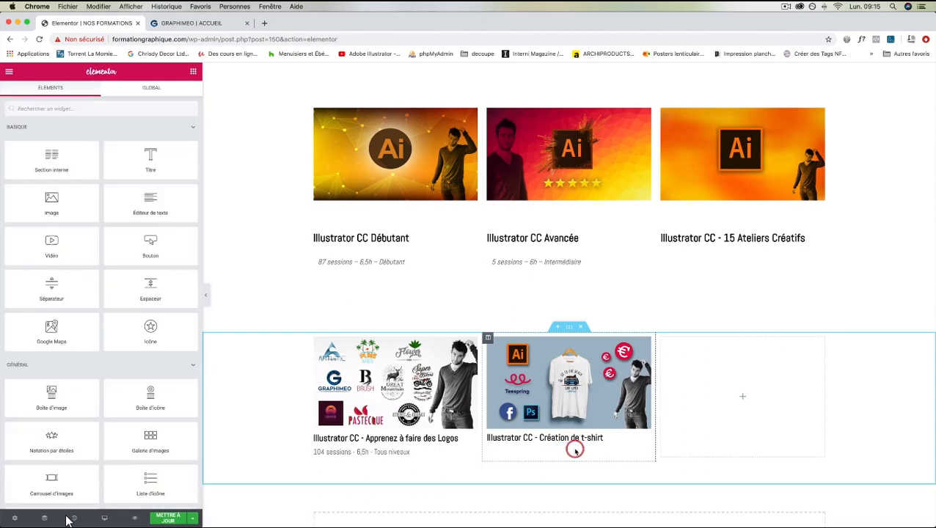
Add a text editor widget beneath the t-shirt image box with the text "110 sessions - 7,5h - Tous Niveaux"
left_click_drag(198, 228, 535, 434)
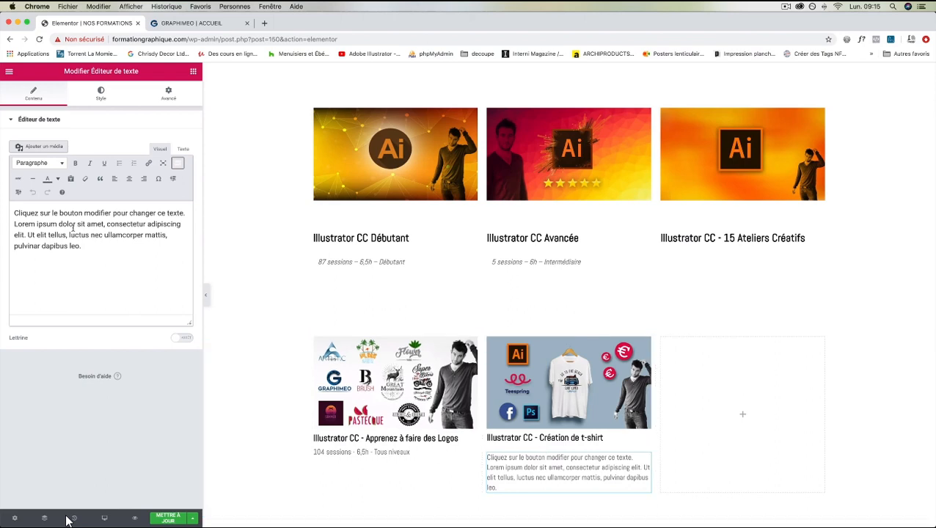
left_click_drag(84, 240, 11, 214)
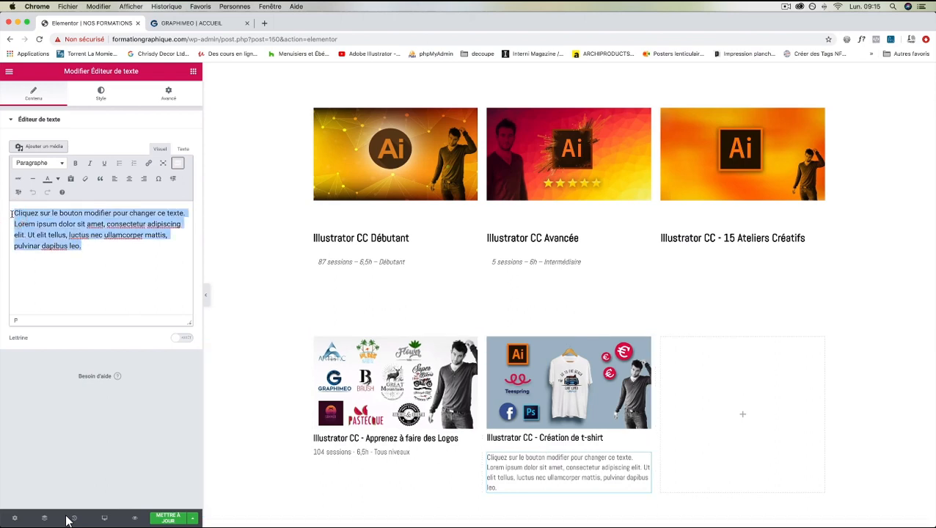
type("110 sessions")
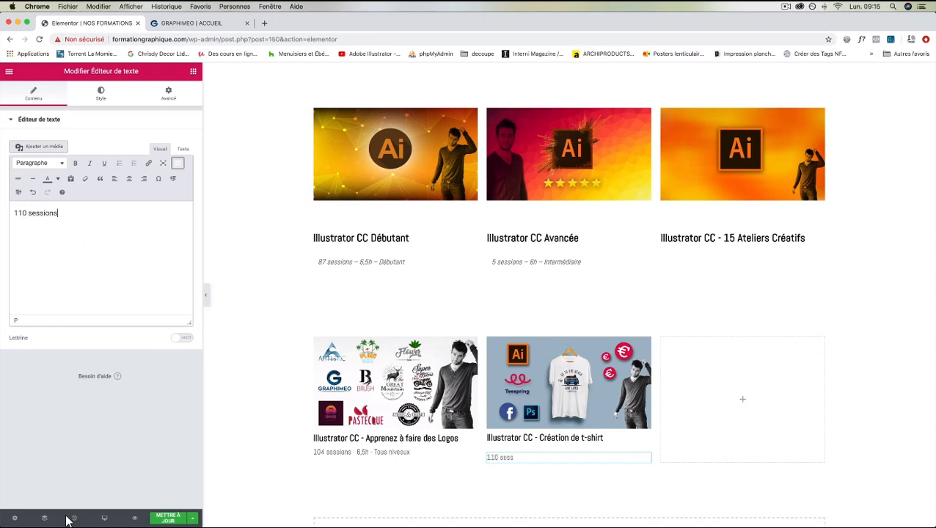
type(" - ")
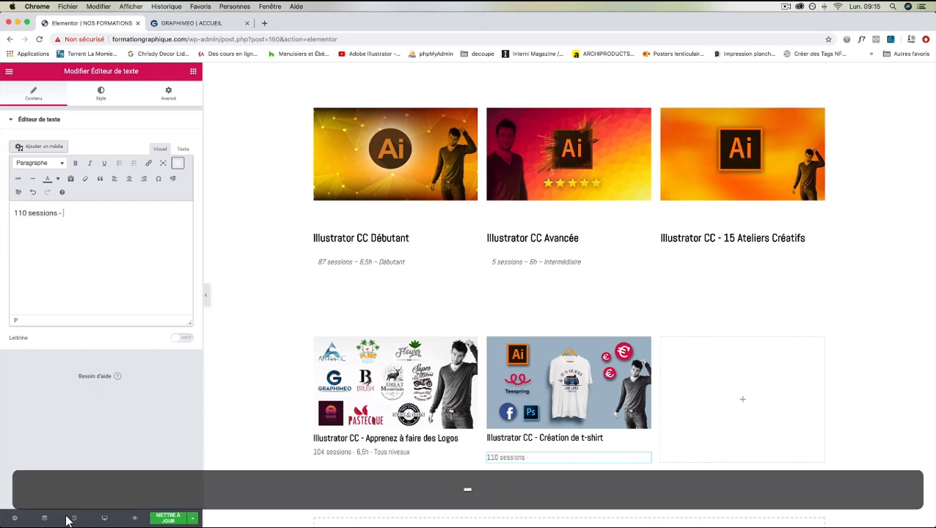
type("7,5h")
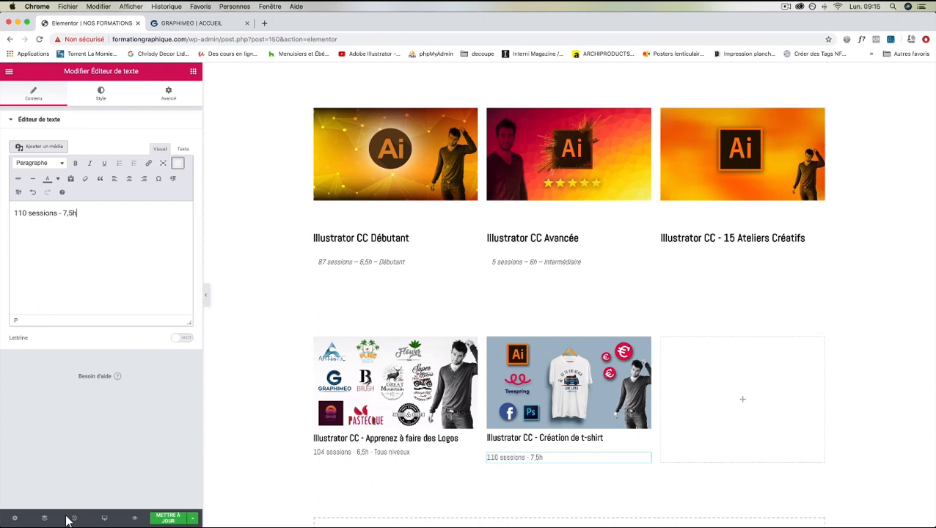
type(" - Tous Niveaux")
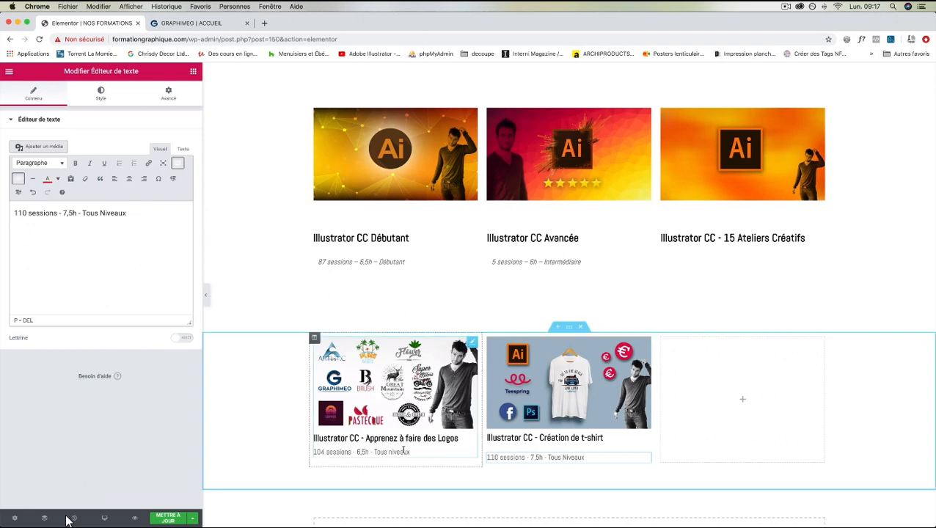
Check the logos course's image box, and try to reduce the t-shirt image box's title spacing below 0
left_click(403, 450)
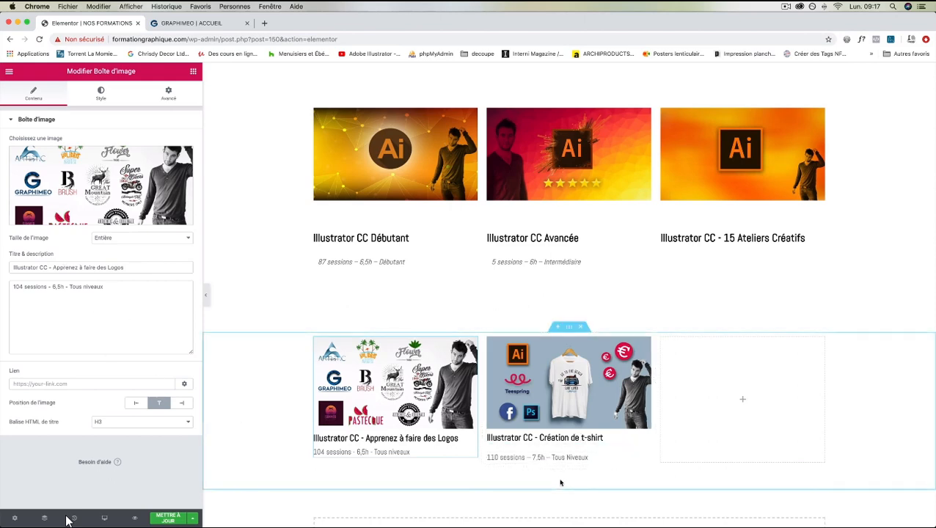
left_click(193, 71)
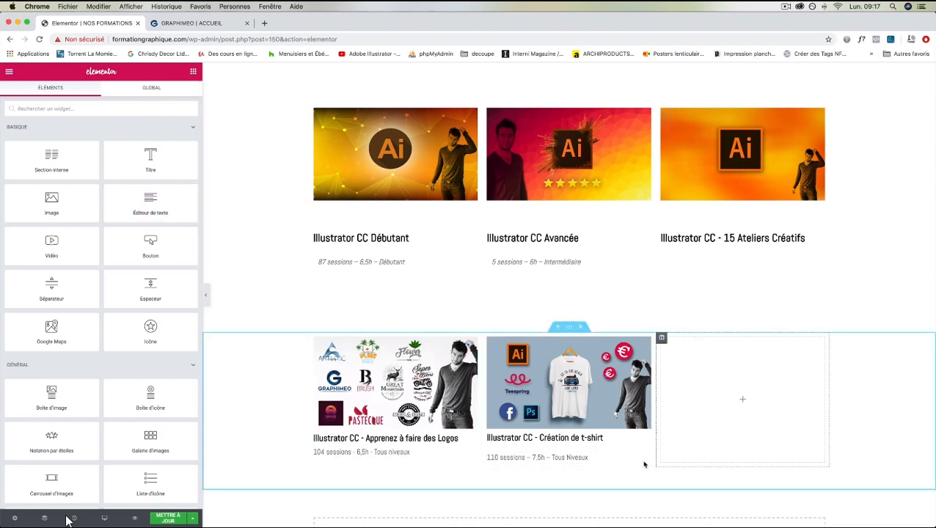
left_click(591, 431)
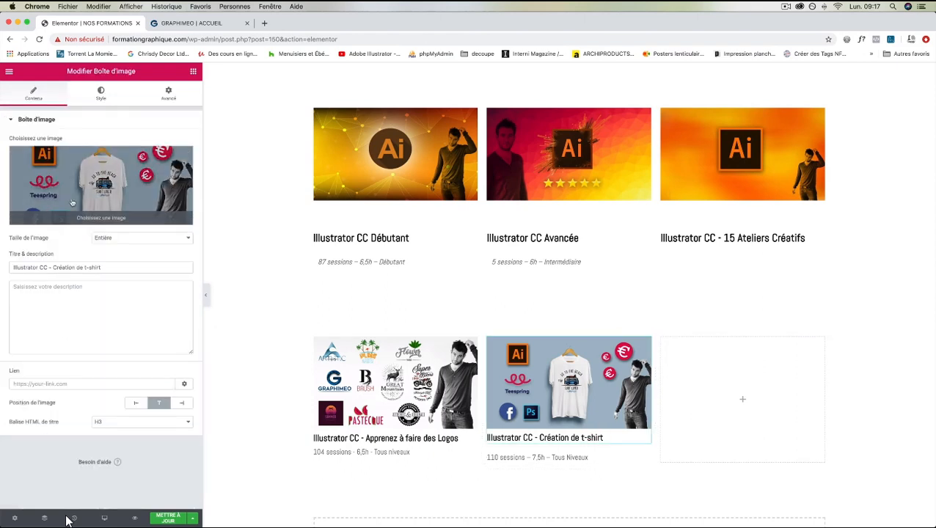
left_click(98, 93)
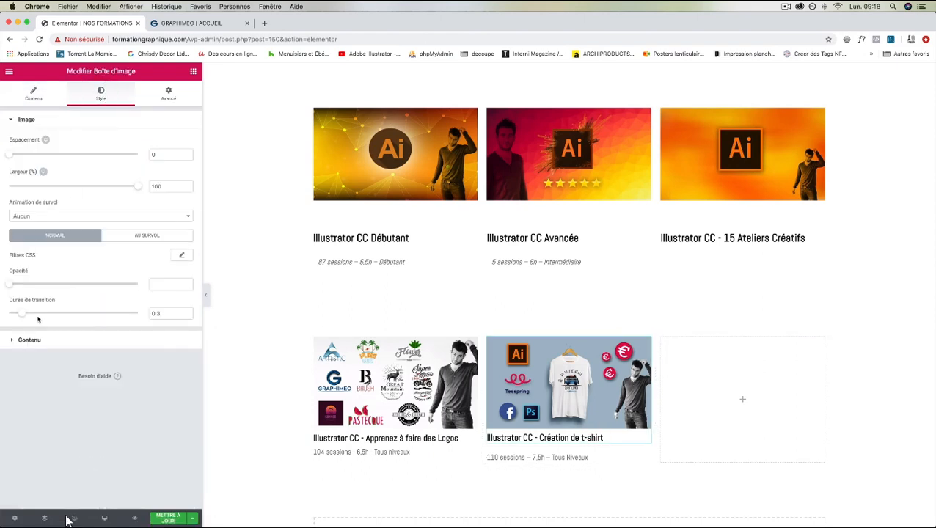
left_click(11, 342)
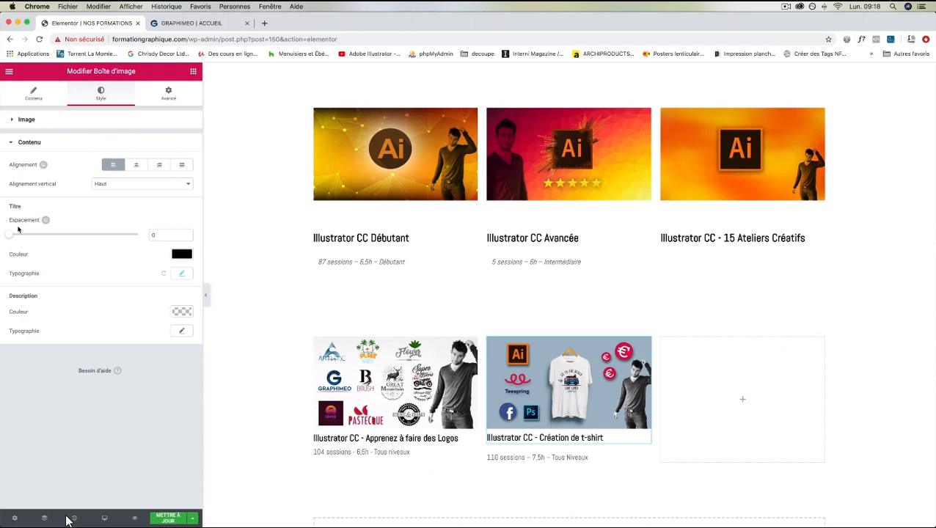
mouse_move(9, 237)
left_mouse_down()
mouse_move(101, 248)
mouse_move(2, 245)
left_mouse_up()
mouse_move(11, 238)
left_mouse_down()
mouse_move(146, 244)
mouse_move(2, 254)
left_mouse_up()
Try the other vertical and horizontal content alignments on the t-shirt image box, and return it to Haut and left
left_click(126, 184)
left_click(126, 191)
left_click(128, 184)
left_click(130, 194)
left_click(132, 184)
left_click(125, 160)
left_click(139, 165)
left_click(159, 164)
left_click(182, 165)
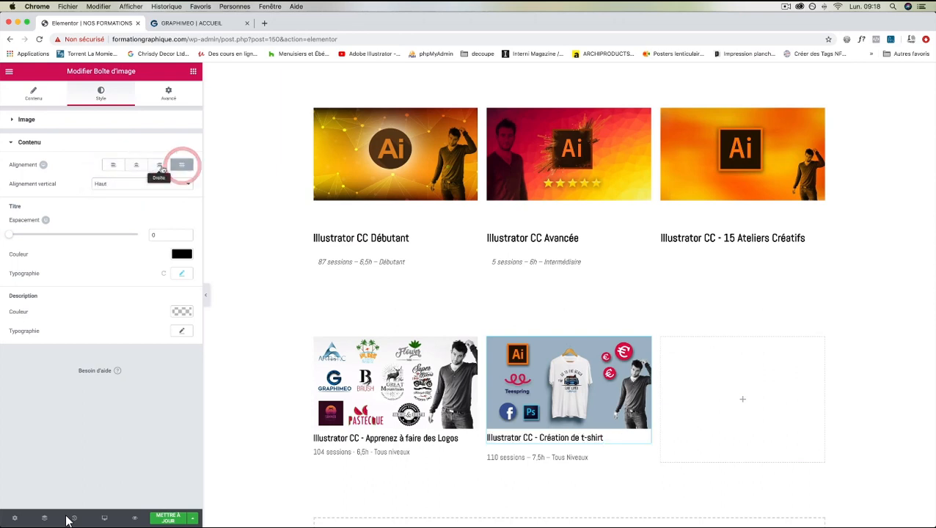
left_click(113, 165)
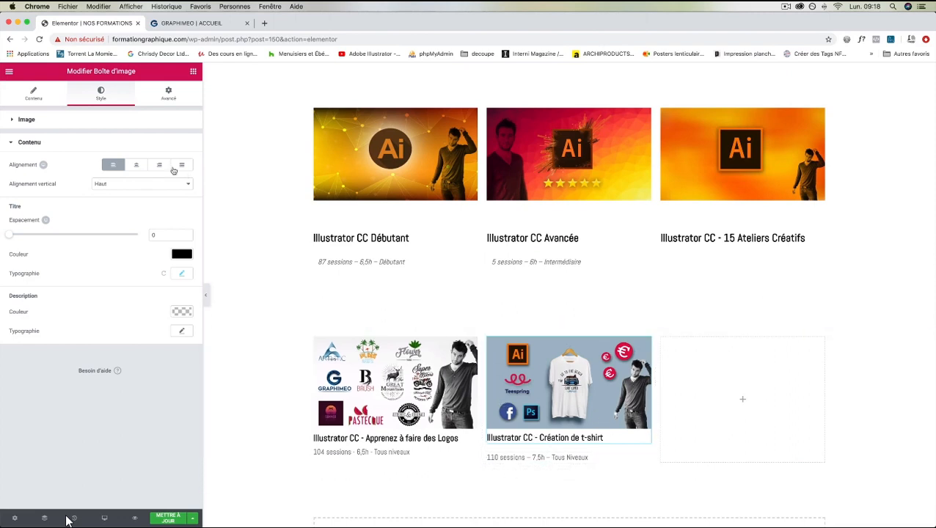
Try the Absolu position in the t-shirt image box's custom positioning, and restore it to Par défaut
left_click(168, 93)
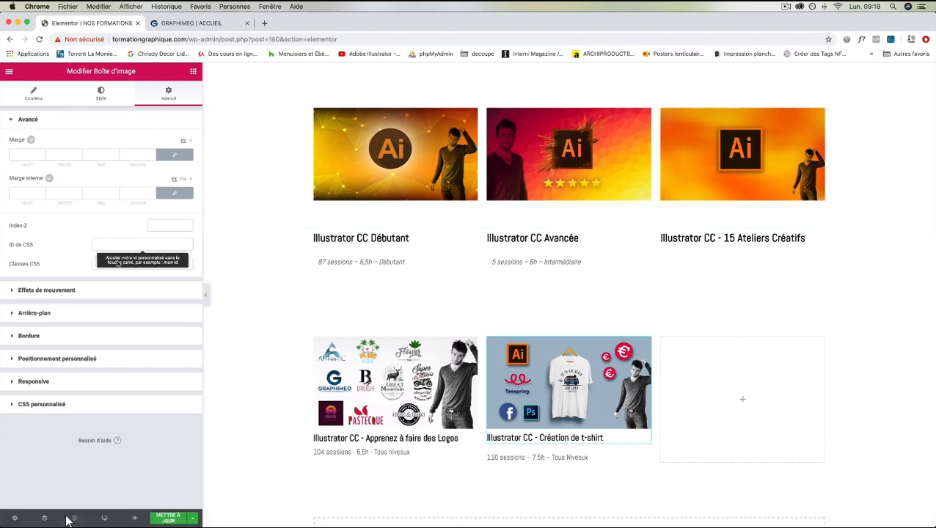
left_click(11, 358)
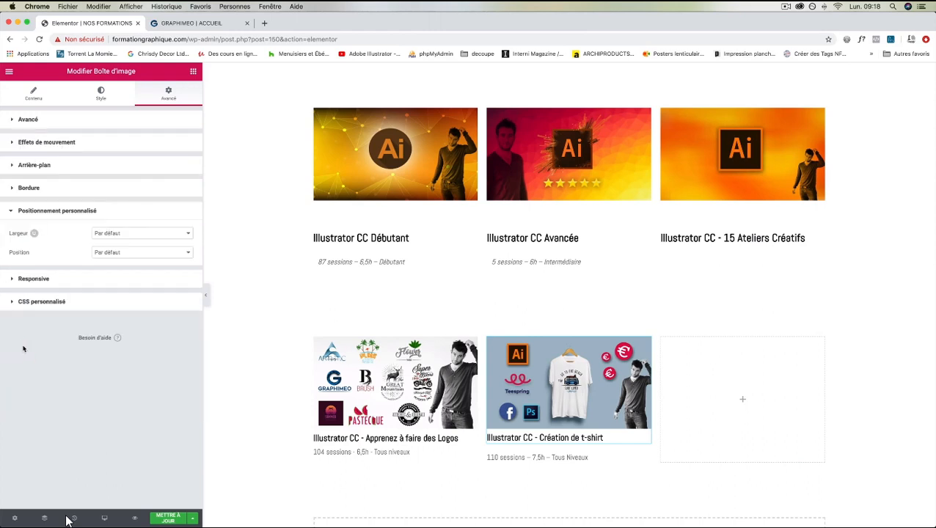
left_click(110, 233)
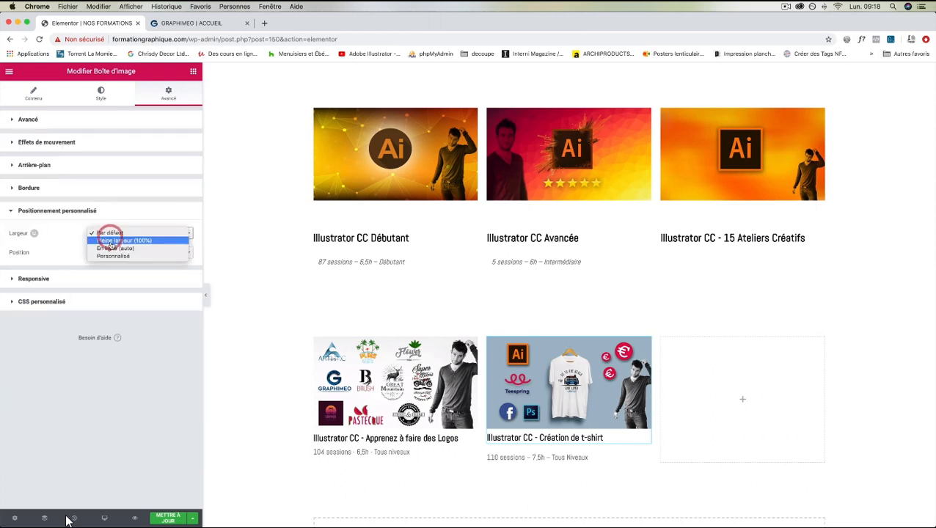
left_click(63, 236)
left_click(116, 251)
left_click(116, 260)
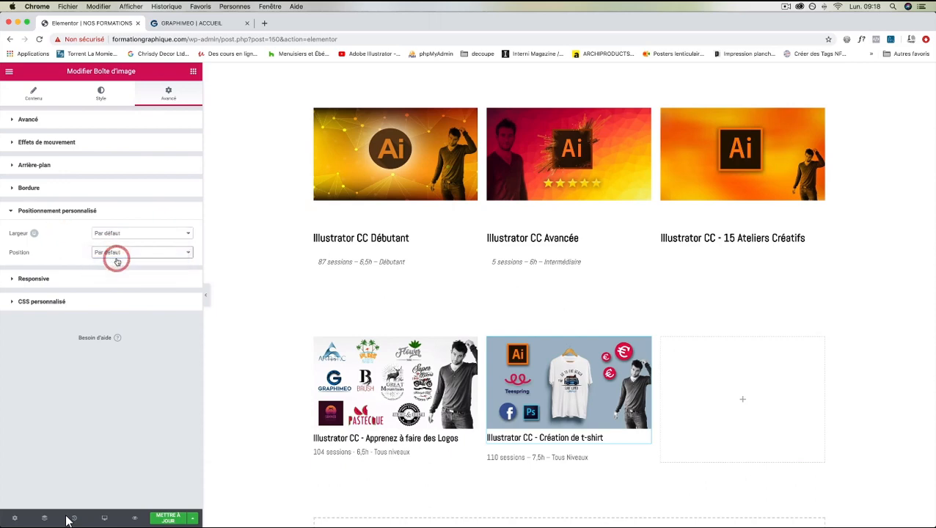
scroll(374, 273, "down", 2)
scroll(374, 273, "down", 1)
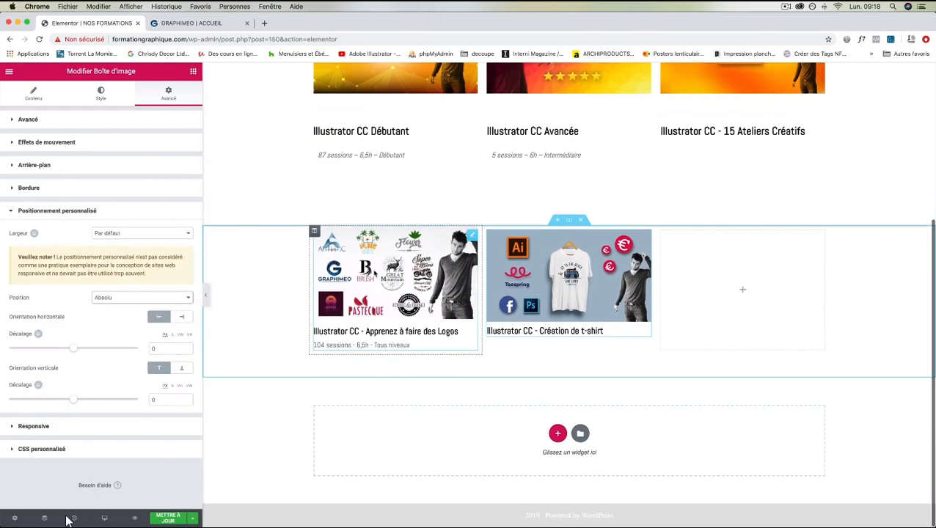
scroll(374, 273, "up", 4)
left_click(134, 297)
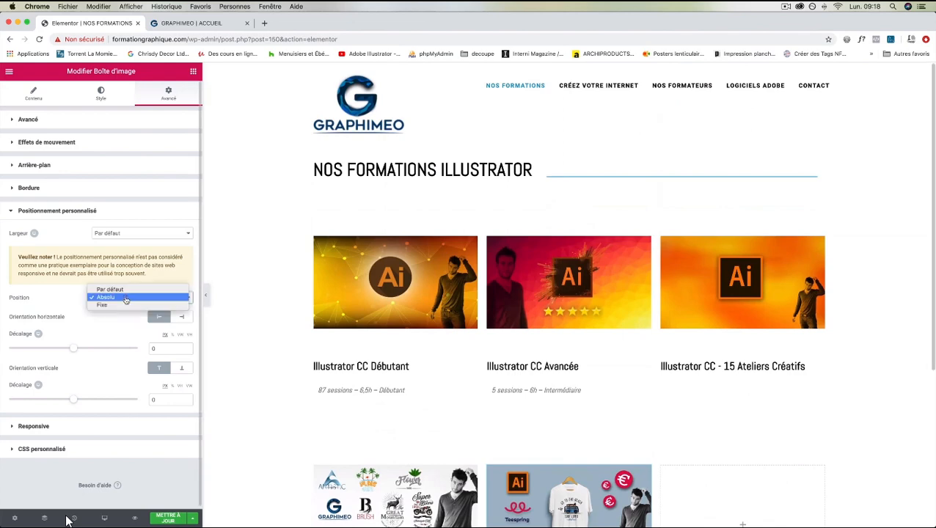
left_click(110, 290)
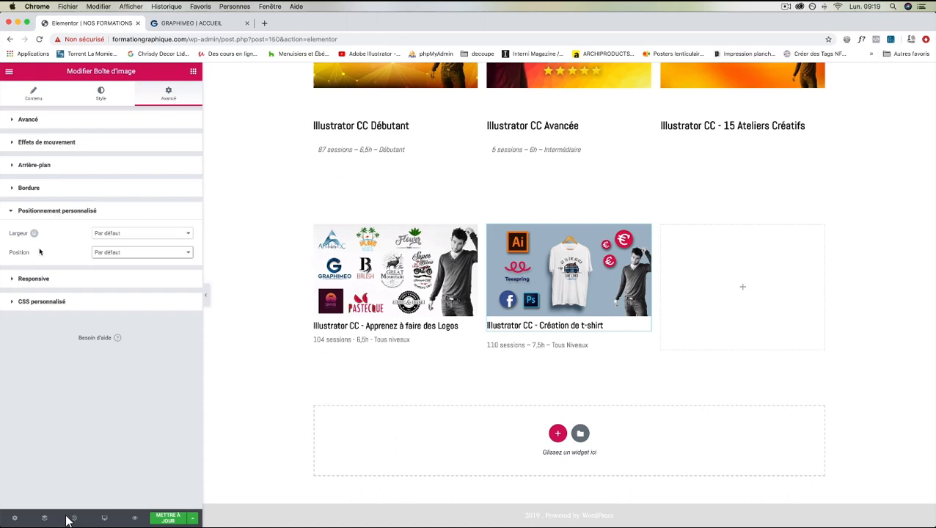
Inspect the t-shirt image box's responsive settings and compare its layout with the course row above
left_click(11, 279)
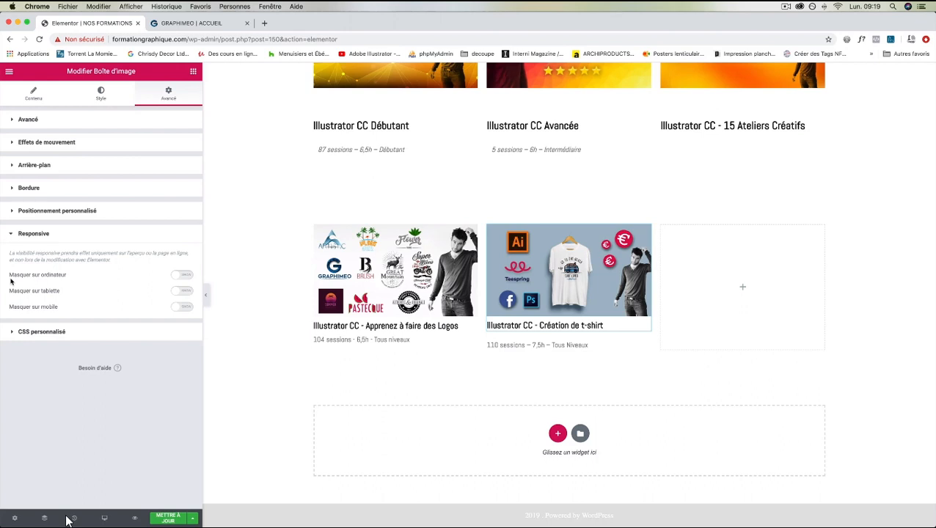
left_click(11, 234)
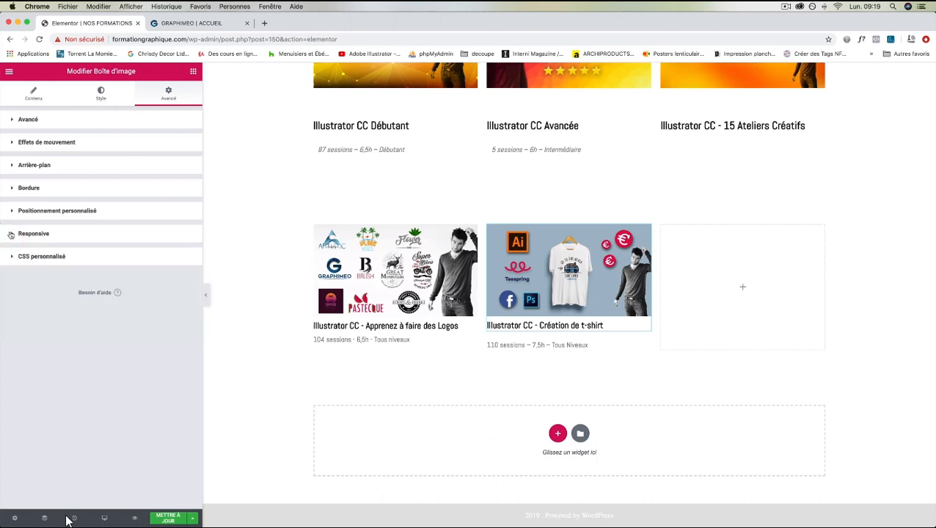
left_click(33, 92)
left_click(271, 184)
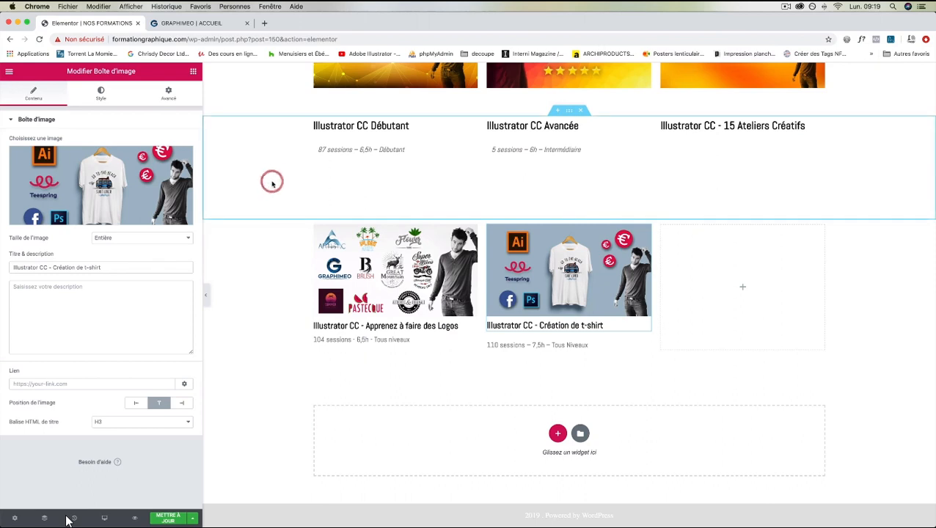
scroll(272, 184, "up", 2)
scroll(272, 185, "up", 1)
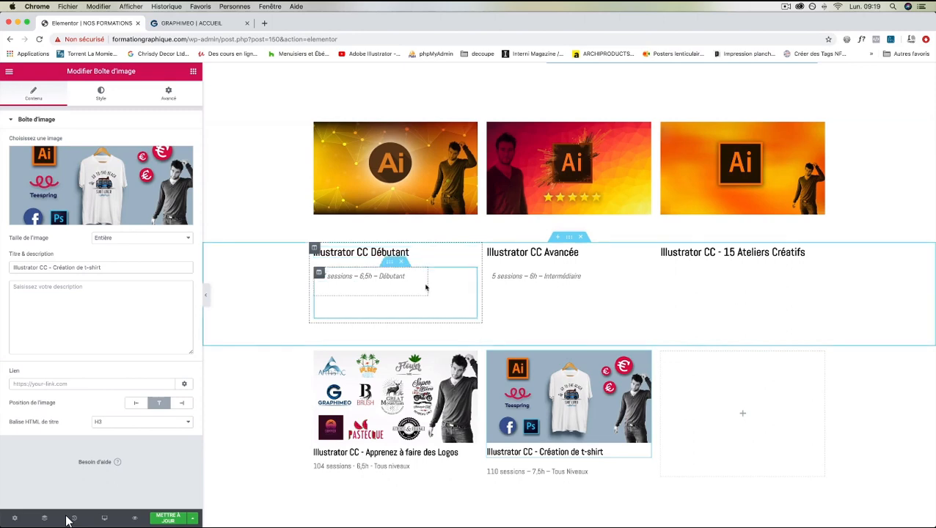
scroll(425, 287, "down", 3)
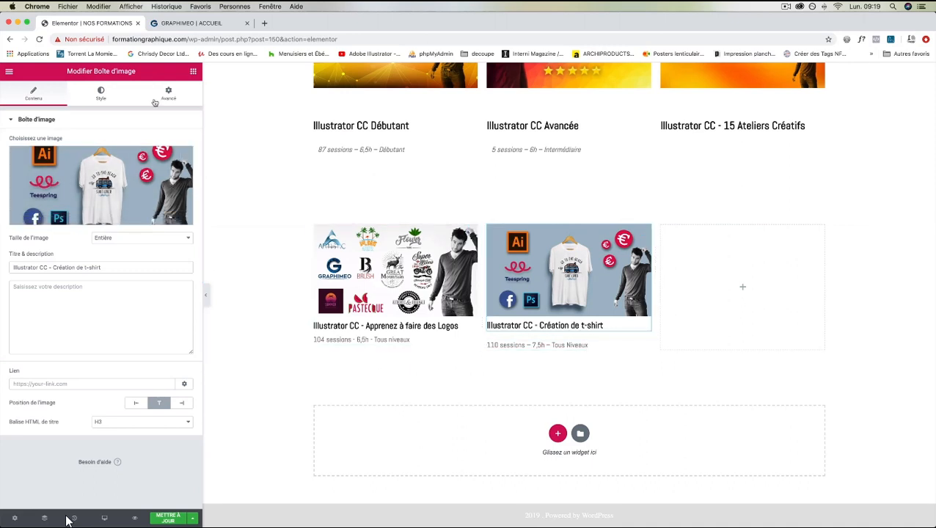
Add a star rating widget beneath the logos course's session details and title it "Note"
left_click(193, 71)
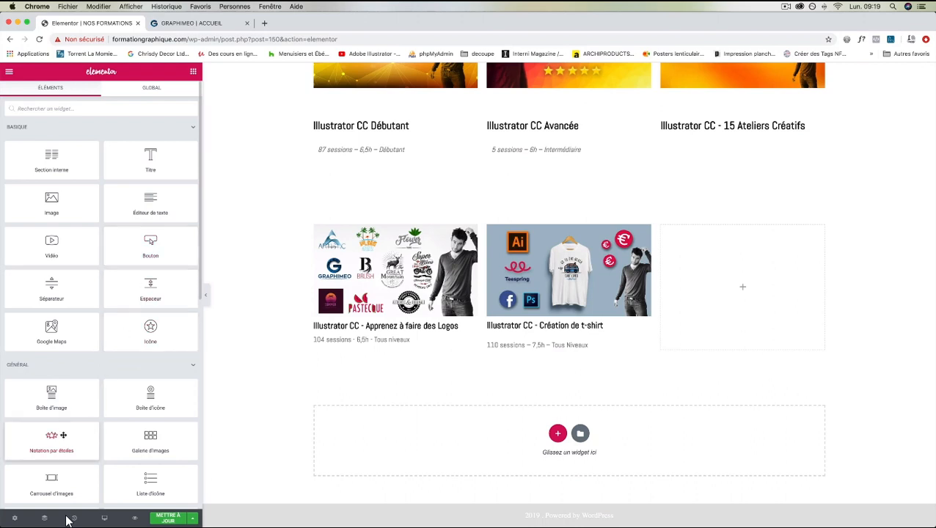
left_click_drag(63, 436, 377, 339)
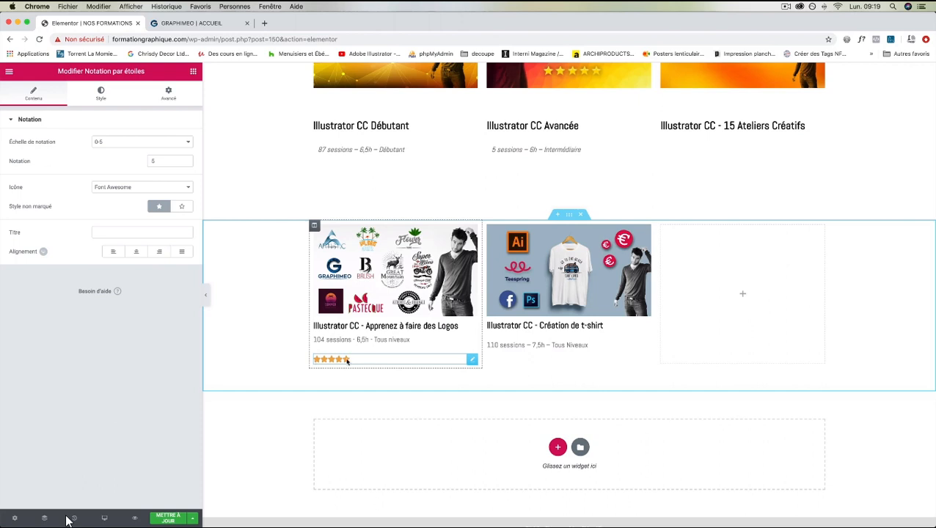
left_click(159, 233)
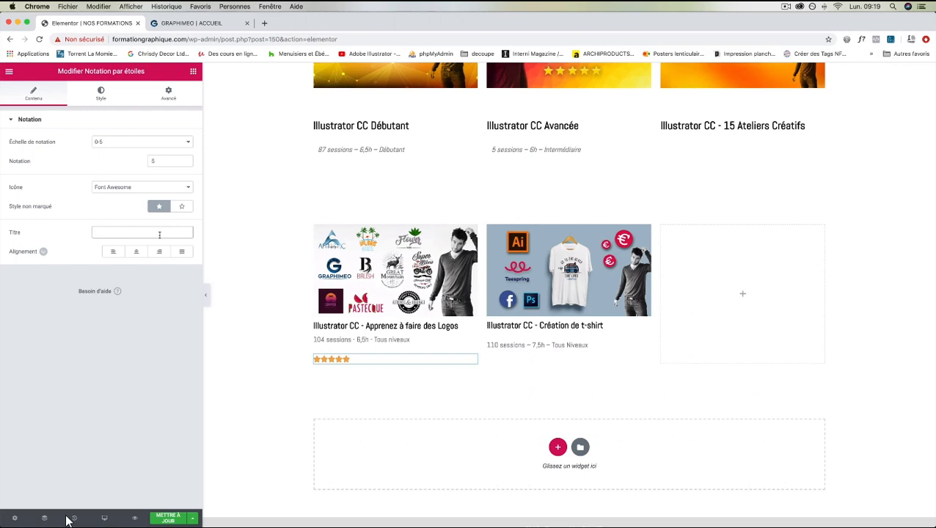
type("NOTE")
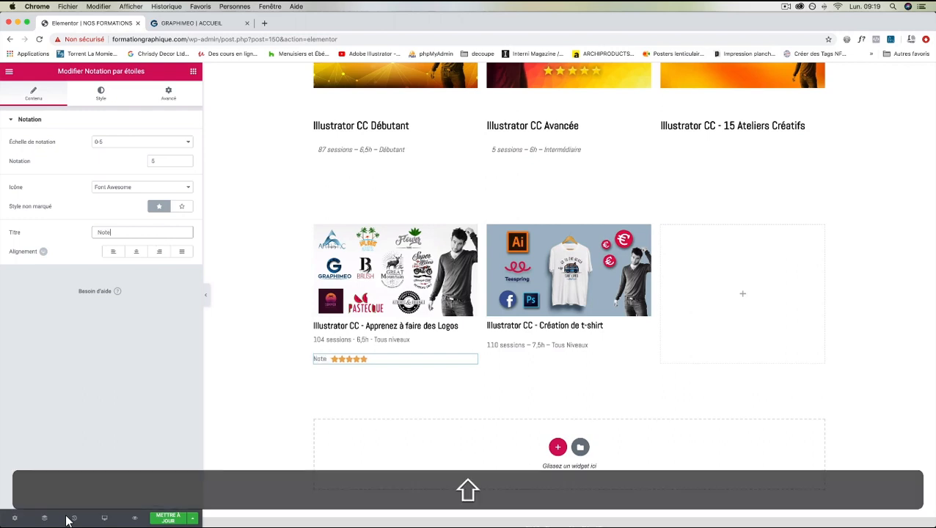
Replace the star rating's title with "Avis des ÉLÈVES -"
key("BackSpace")
key("BackSpace")
key("BackSpace")
key("BackSpace")
key("BackSpace")
type("Av")
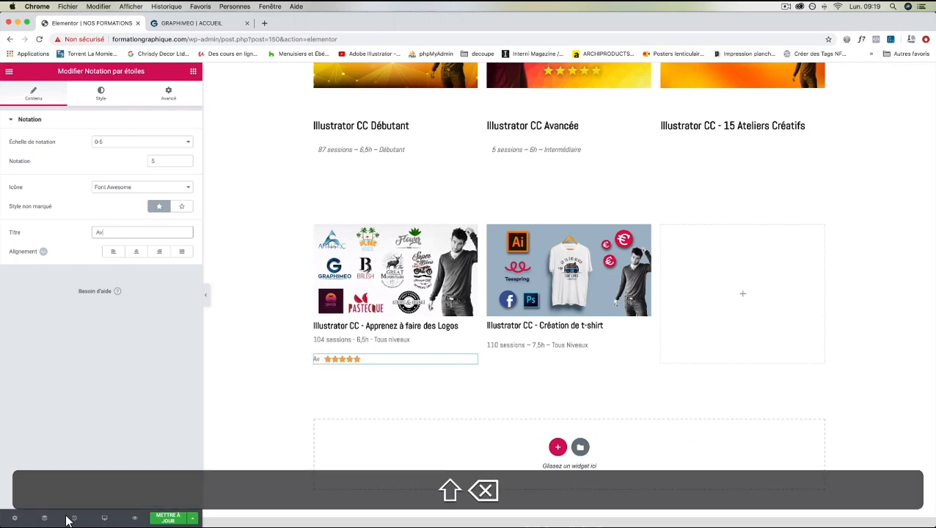
type("is des ÉLÈVES")
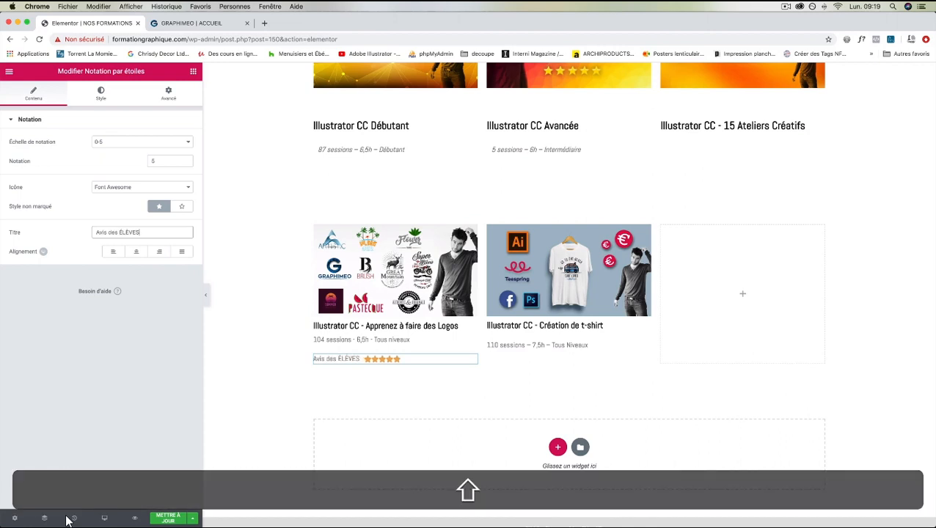
type(" -")
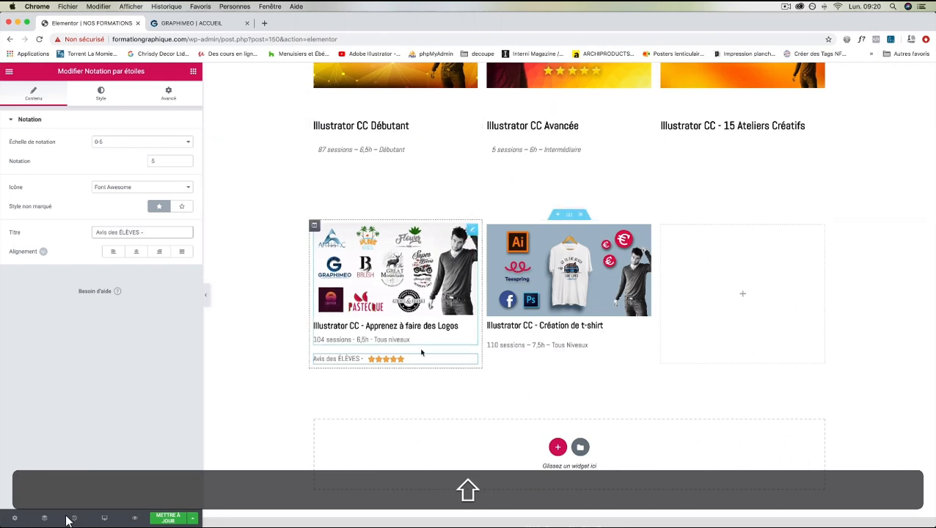
scroll(641, 253, "up", 1)
scroll(640, 253, "up", 2)
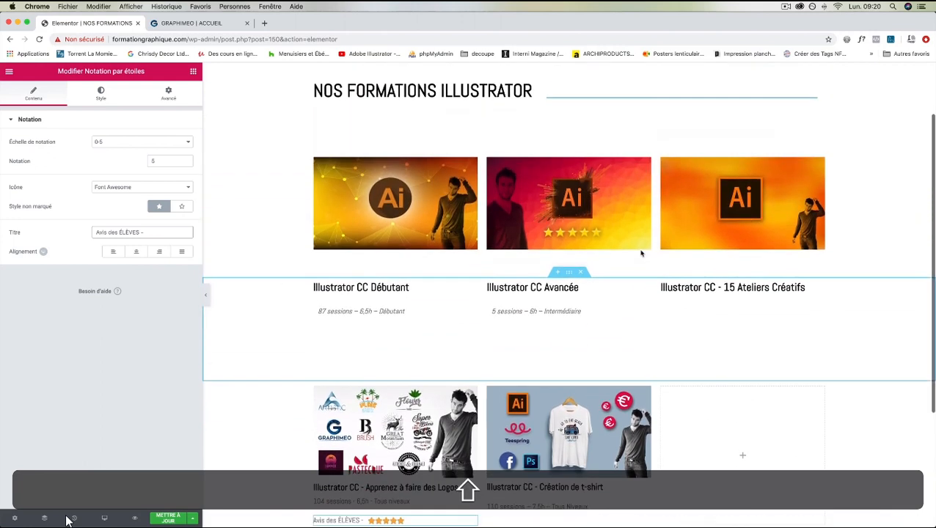